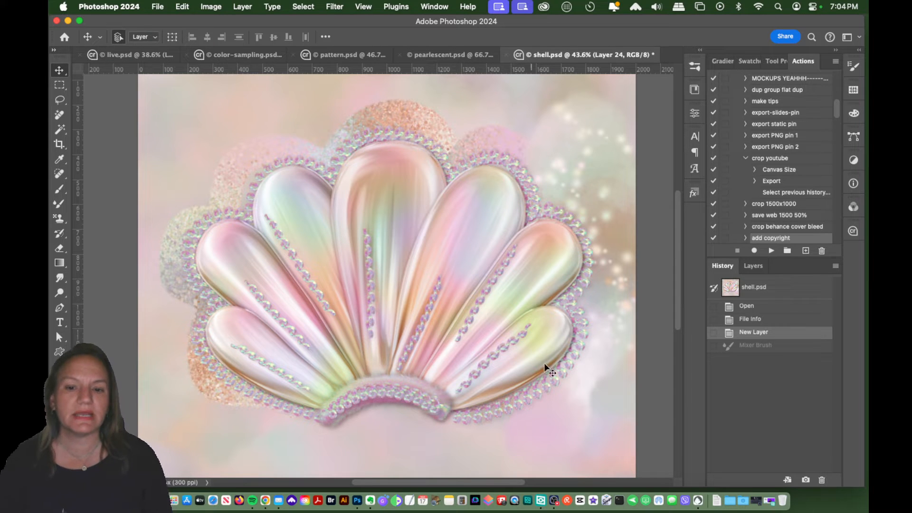
Compare the sample brush strokes in live.psd with the shell artwork in shell.psd, and look through the loaded brushes.
left_click(153, 55)
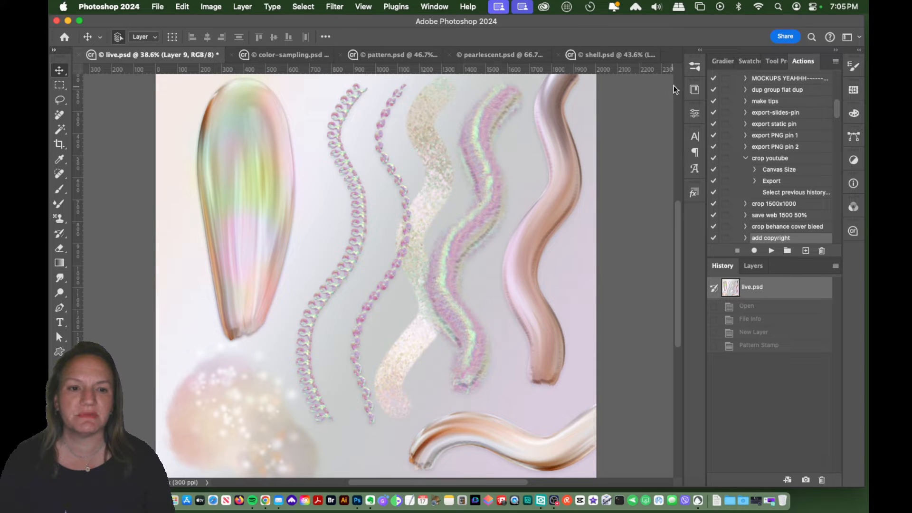
left_click(694, 66)
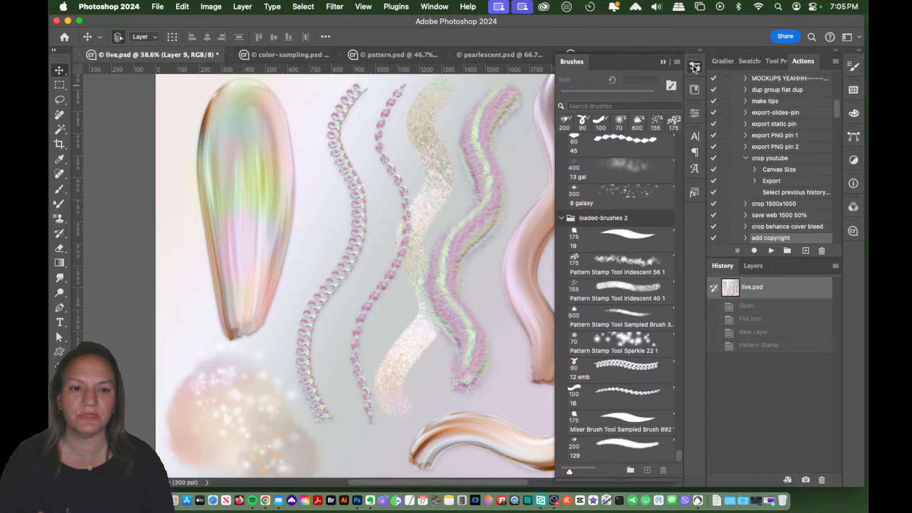
left_click(695, 67)
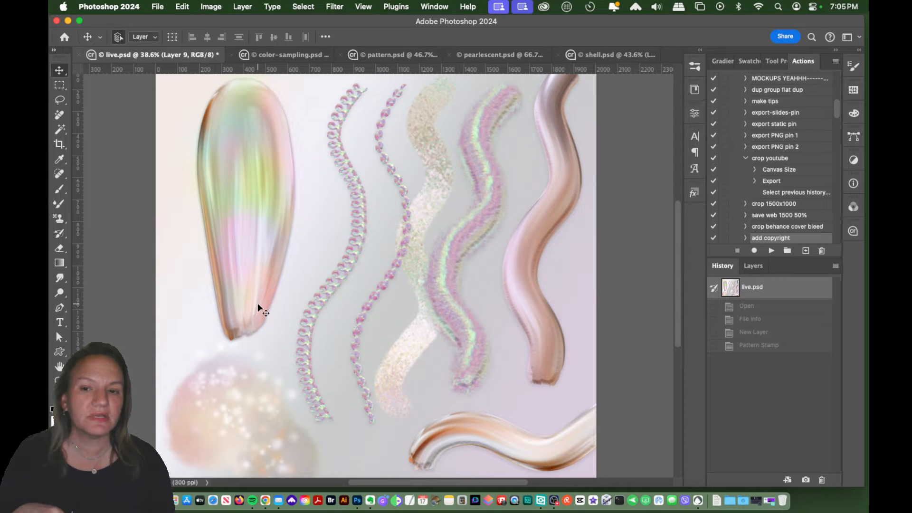
left_click(600, 54)
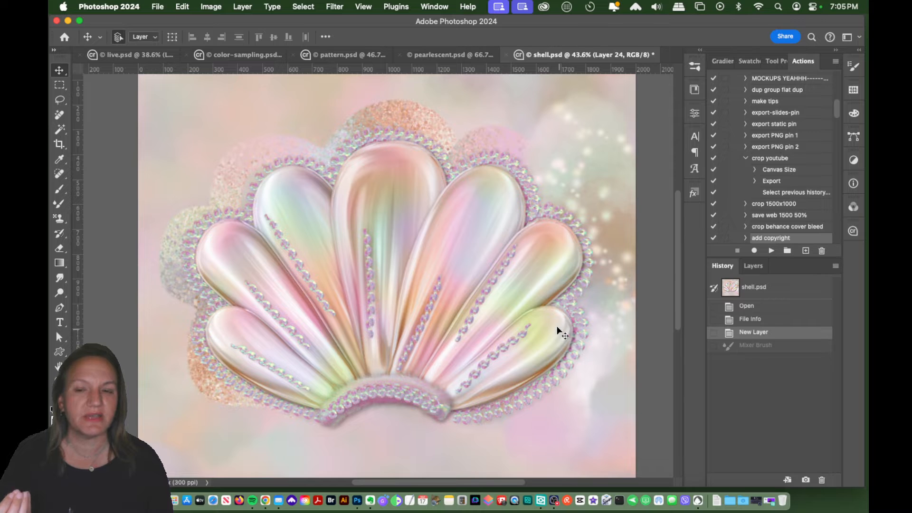
left_click(141, 54)
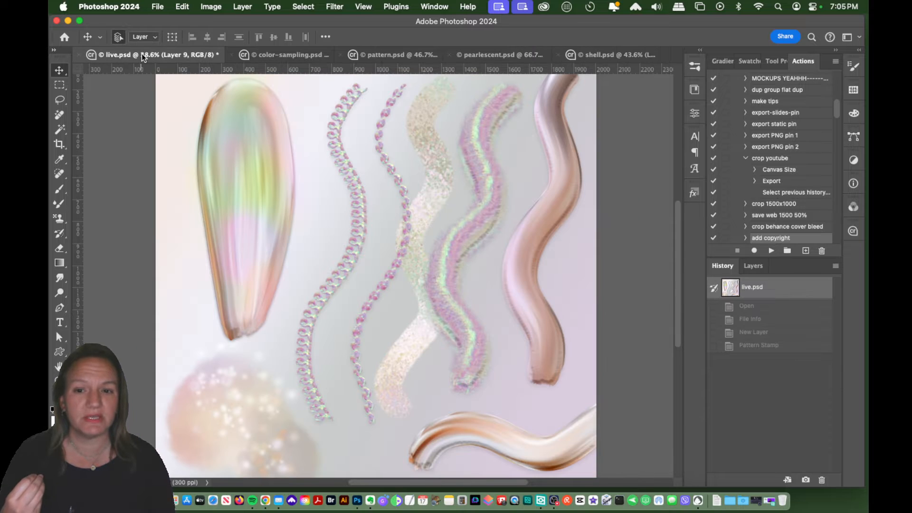
left_click(608, 55)
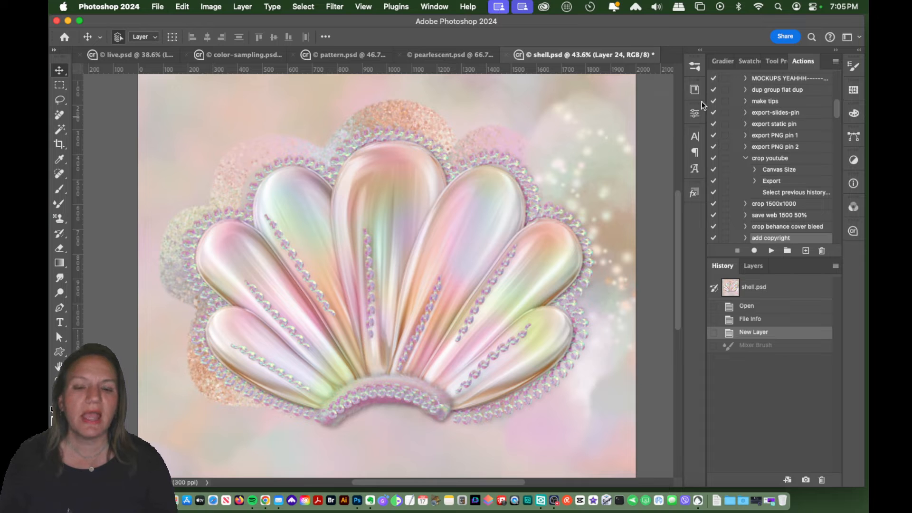
left_click(149, 55)
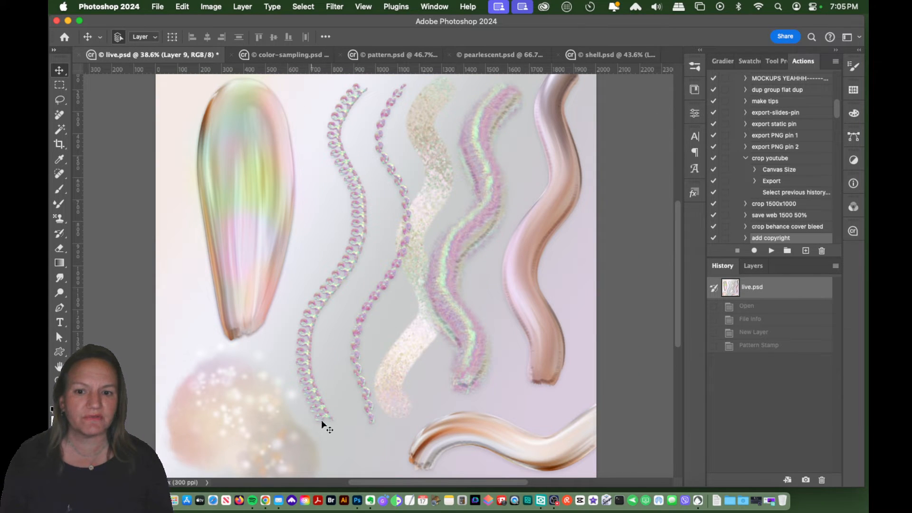
left_click(594, 55)
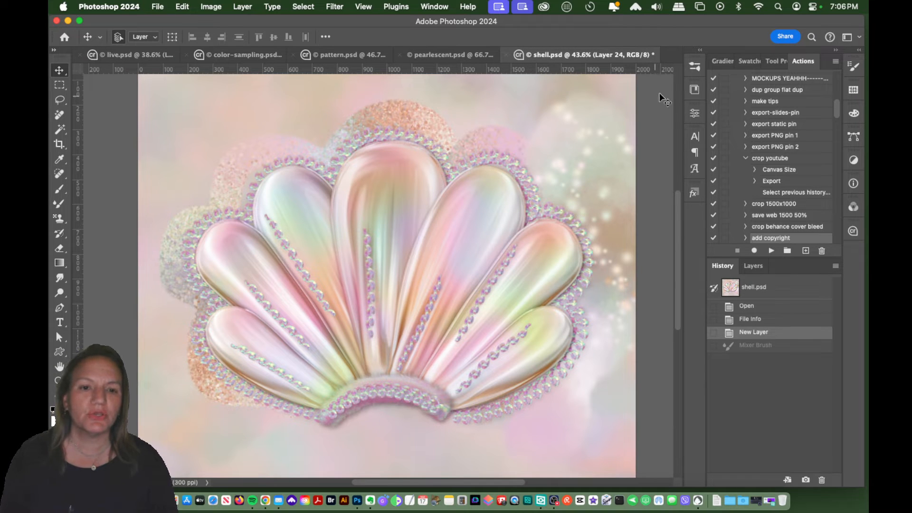
Review the palettes in pearlescent.psd, the pattern in pattern.psd and the photo in color-sampling.psd, and return to shell.psd.
left_click(468, 53)
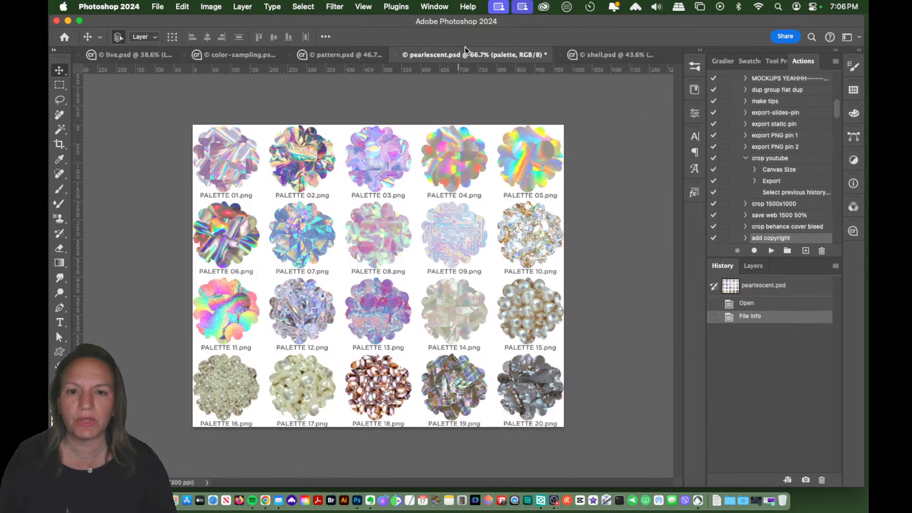
left_click(354, 55)
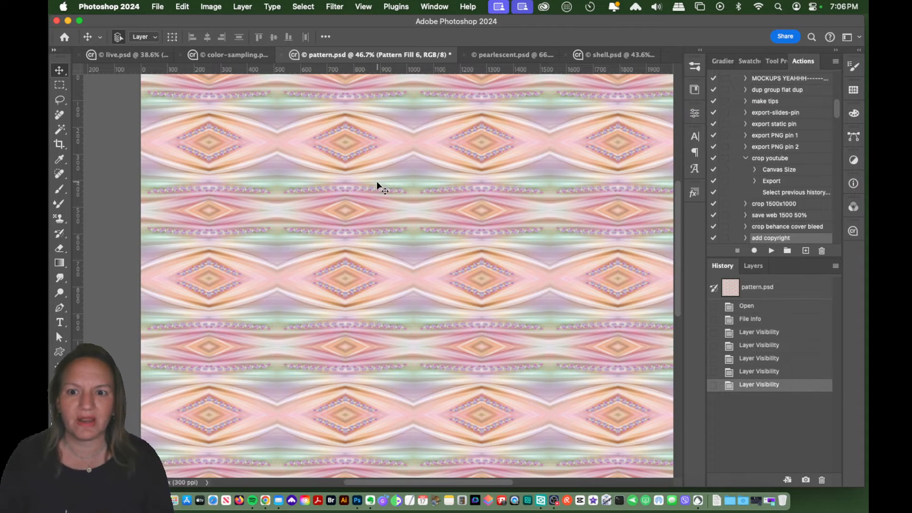
left_click(238, 54)
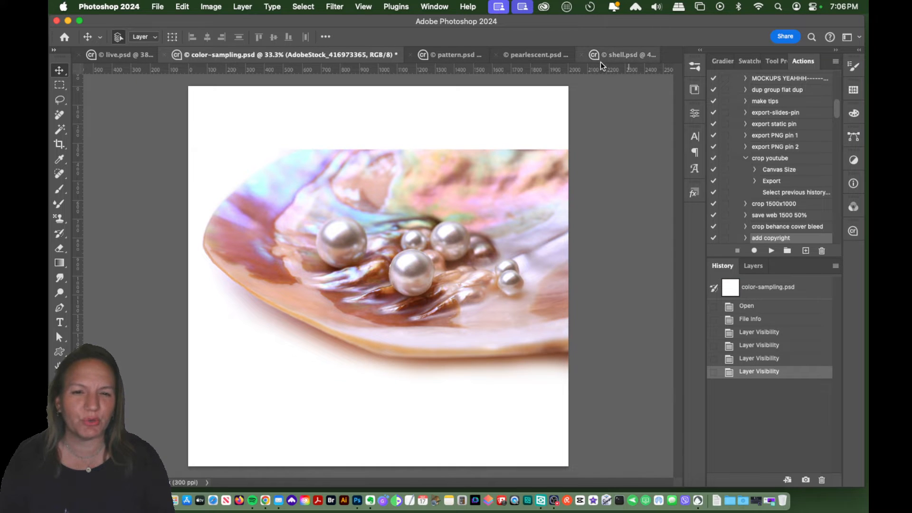
left_click(625, 55)
Paint a wavy test stroke below the shell on Layer 24 with the "12 emb" Mixer Brush at 90 px.
left_click(754, 266)
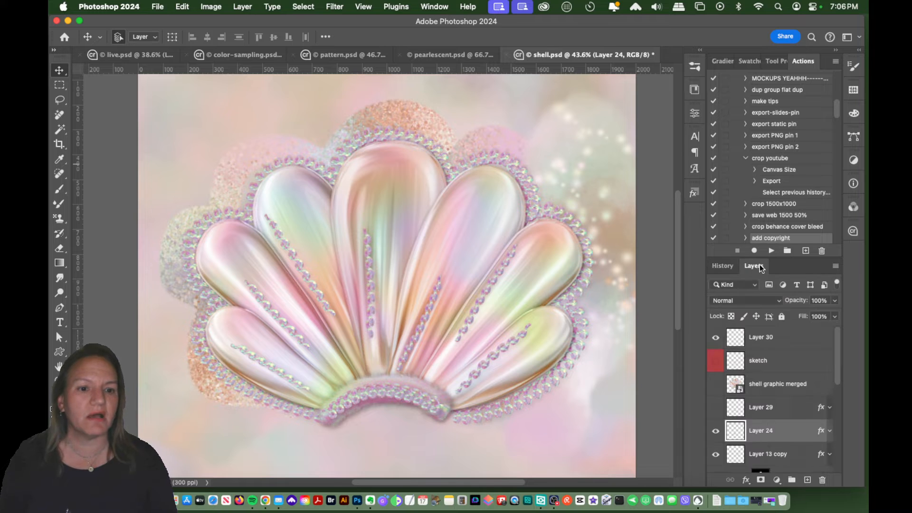
left_click(774, 343)
left_click(693, 192)
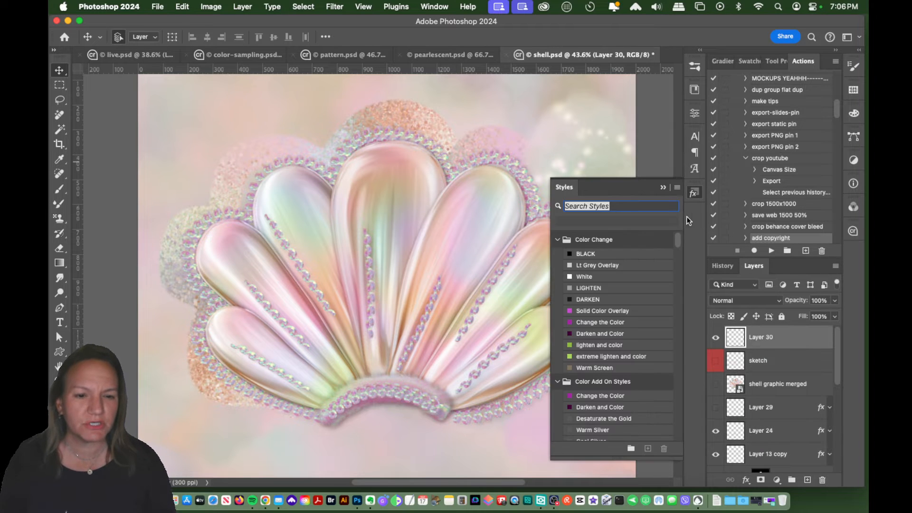
left_click(695, 67)
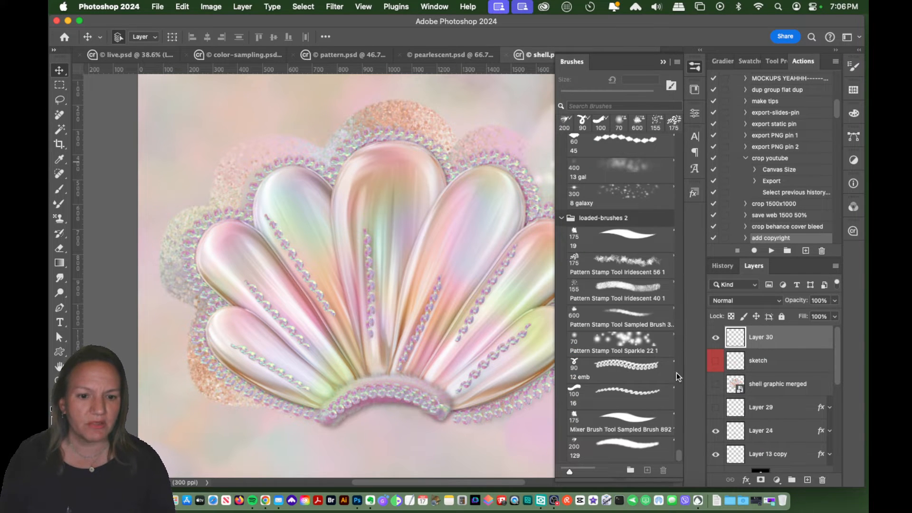
left_click(621, 376)
left_click(770, 434)
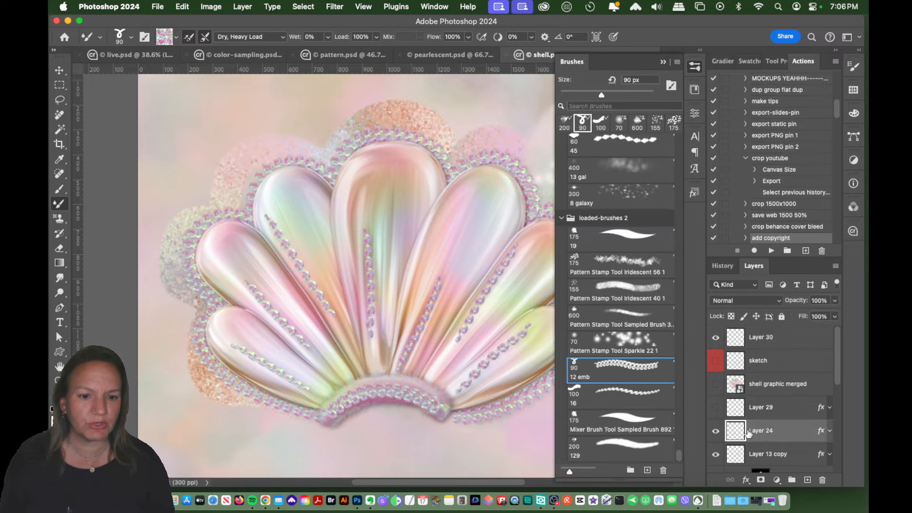
scroll(519, 366, "down", 5)
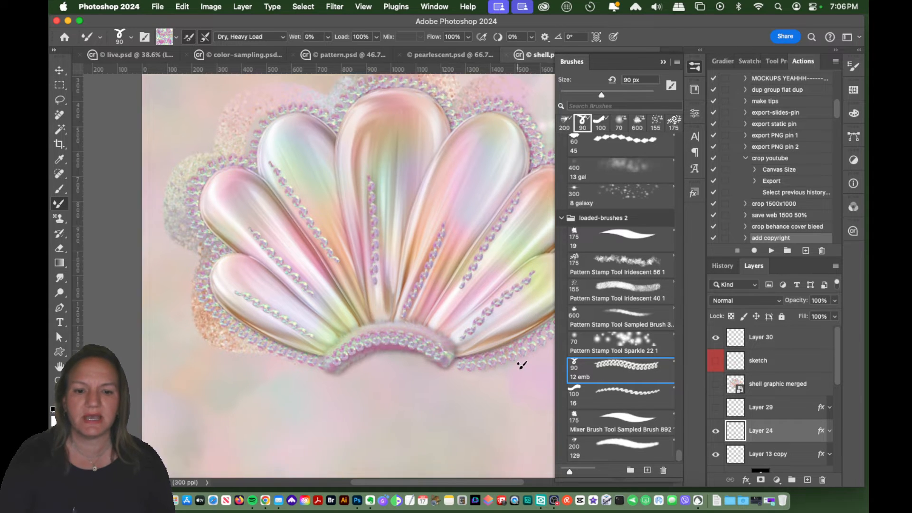
mouse_move(171, 429)
left_mouse_down()
mouse_move(193, 410)
mouse_move(238, 399)
mouse_move(320, 424)
mouse_move(404, 393)
mouse_move(468, 408)
left_mouse_up()
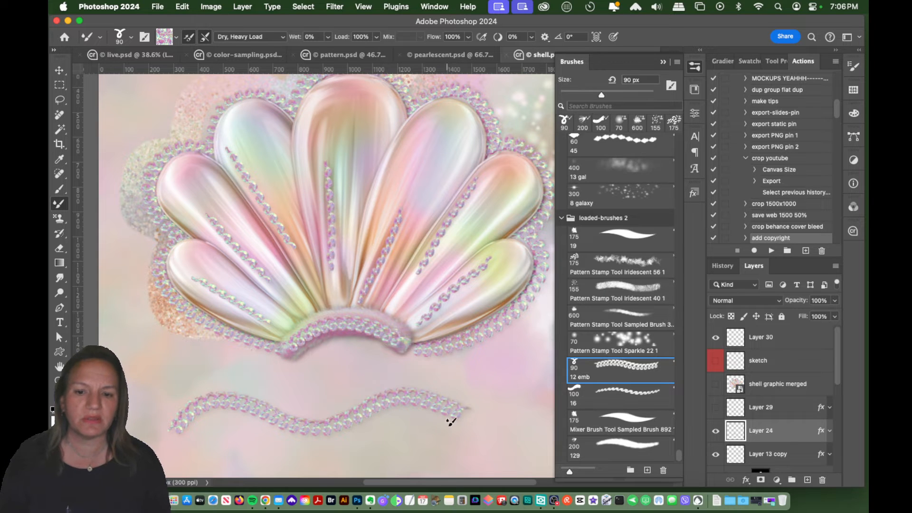
Examine the test stroke up close, and undo it along with the beaded trim on the shell's base band.
key("z")
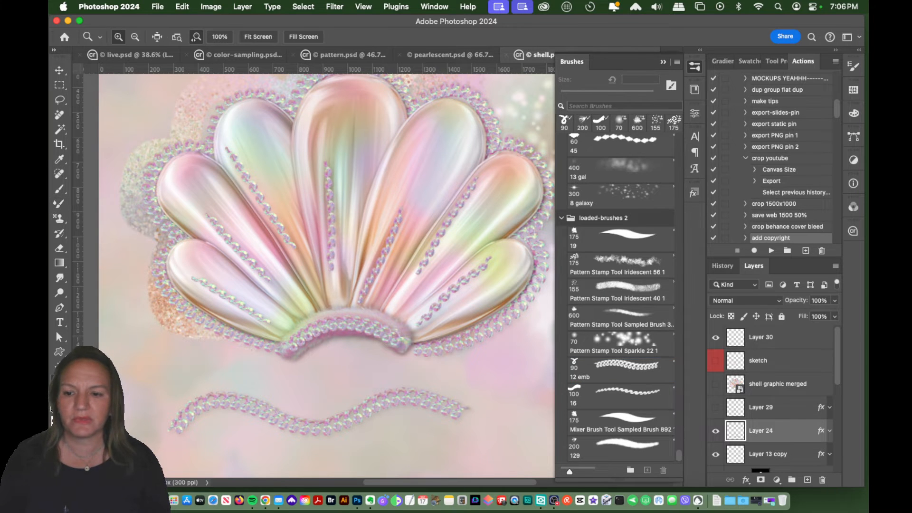
left_click(308, 438)
left_click(328, 439)
left_click_drag(361, 432, 348, 444)
left_click(59, 70)
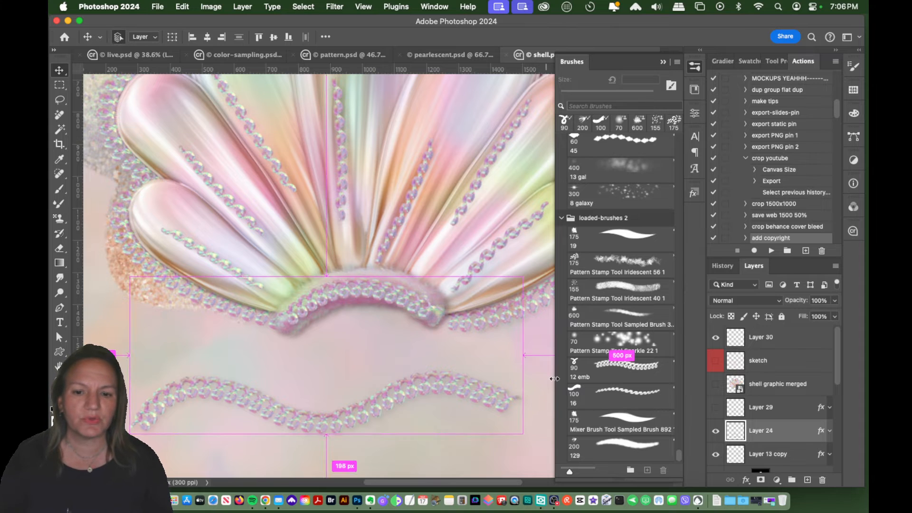
key("super+z")
key("super+z")
Try the "16" Mixer Brush at 100 px with two wavy strokes below the shell, undoing each one.
left_click(621, 388)
mouse_move(178, 403)
left_mouse_down()
mouse_move(189, 384)
mouse_move(244, 373)
mouse_move(298, 406)
mouse_move(353, 413)
mouse_move(409, 392)
mouse_move(457, 392)
mouse_move(497, 405)
left_mouse_up()
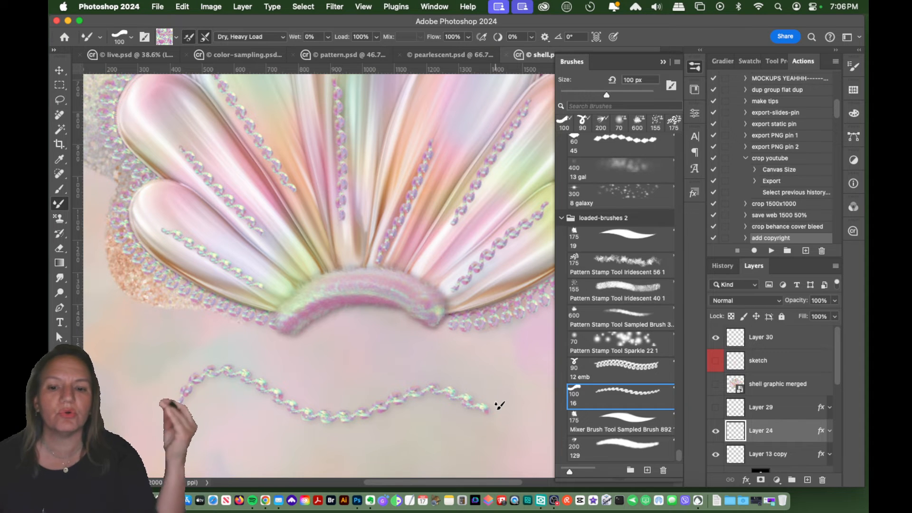
key("super+z")
mouse_move(223, 418)
left_mouse_down()
mouse_move(279, 371)
mouse_move(338, 398)
mouse_move(398, 402)
mouse_move(461, 369)
mouse_move(539, 390)
left_mouse_up()
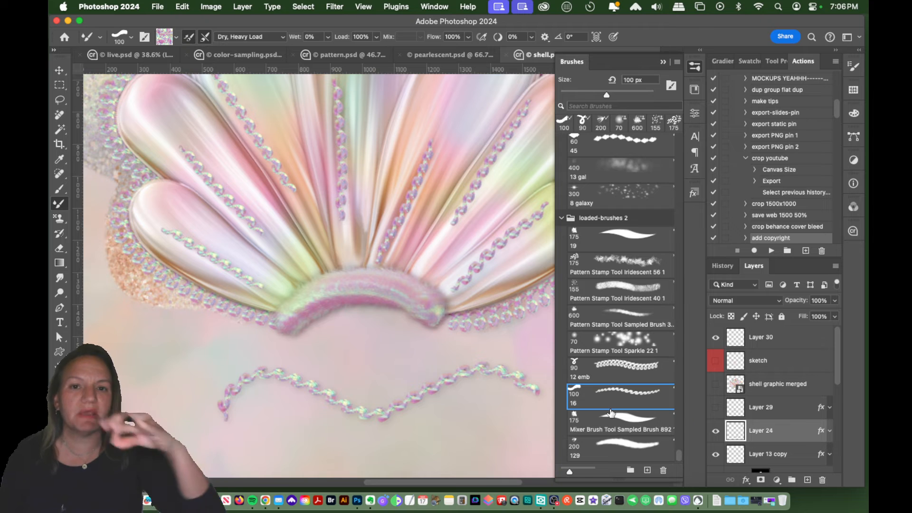
key("super+z")
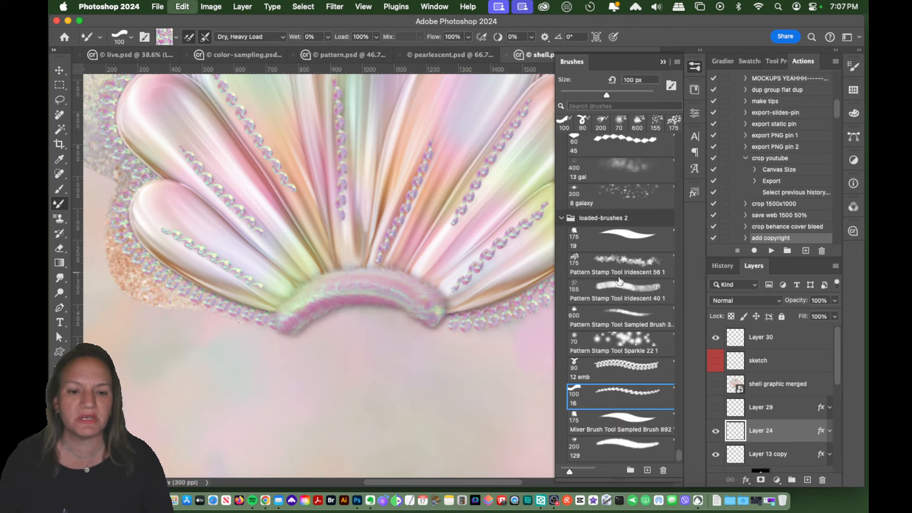
Try the "129" Mixer Brush at 200 px with three wavy strokes below the shell, undoing each one.
left_click(601, 446)
mouse_move(244, 363)
left_mouse_down()
mouse_move(290, 410)
mouse_move(406, 384)
mouse_move(478, 425)
mouse_move(546, 422)
left_mouse_up()
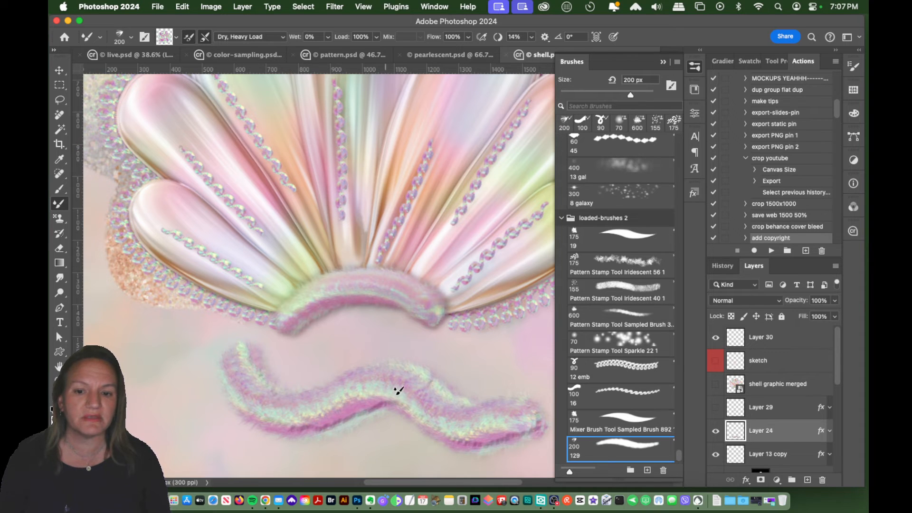
key("super+z")
mouse_move(169, 335)
left_mouse_down()
mouse_move(200, 396)
mouse_move(347, 387)
mouse_move(410, 423)
mouse_move(491, 399)
left_mouse_up()
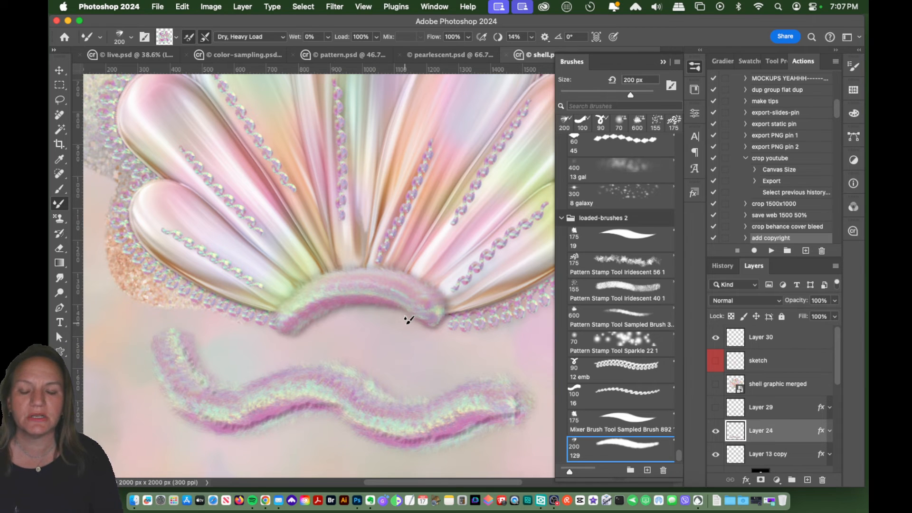
key("super+z")
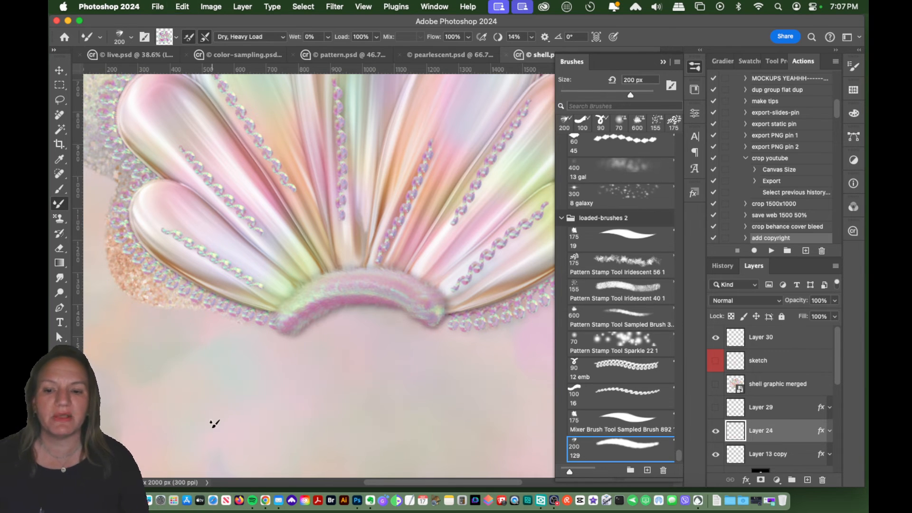
mouse_move(214, 423)
left_mouse_down()
mouse_move(252, 394)
mouse_move(296, 421)
mouse_move(354, 409)
mouse_move(406, 381)
mouse_move(483, 413)
left_mouse_up()
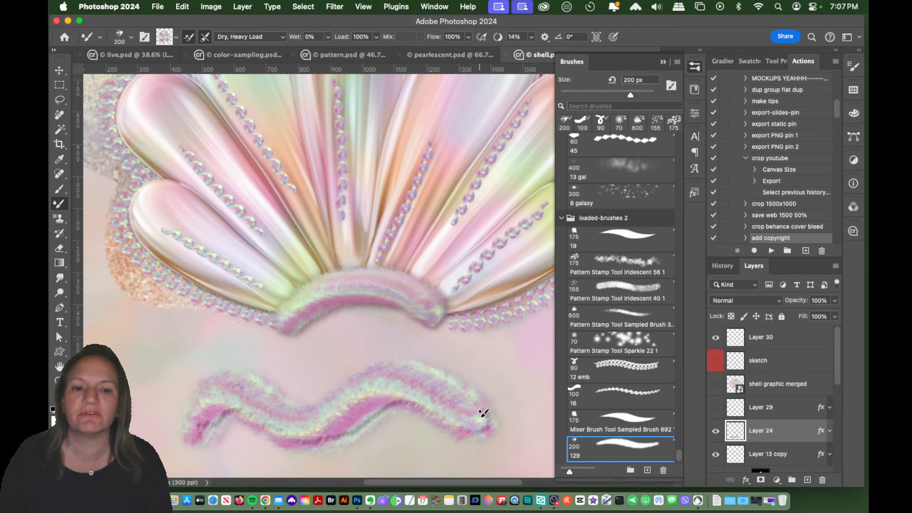
key("super+z")
left_click(694, 66)
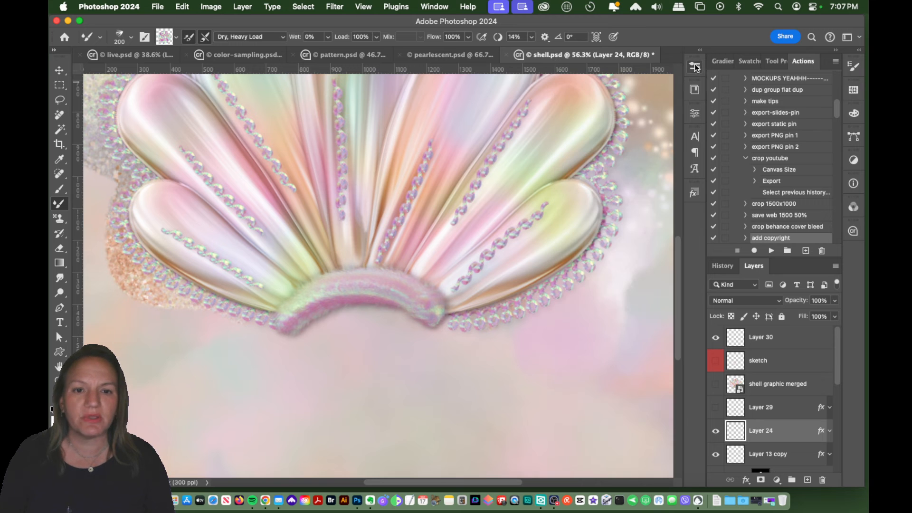
left_click_drag(675, 263, 682, 223)
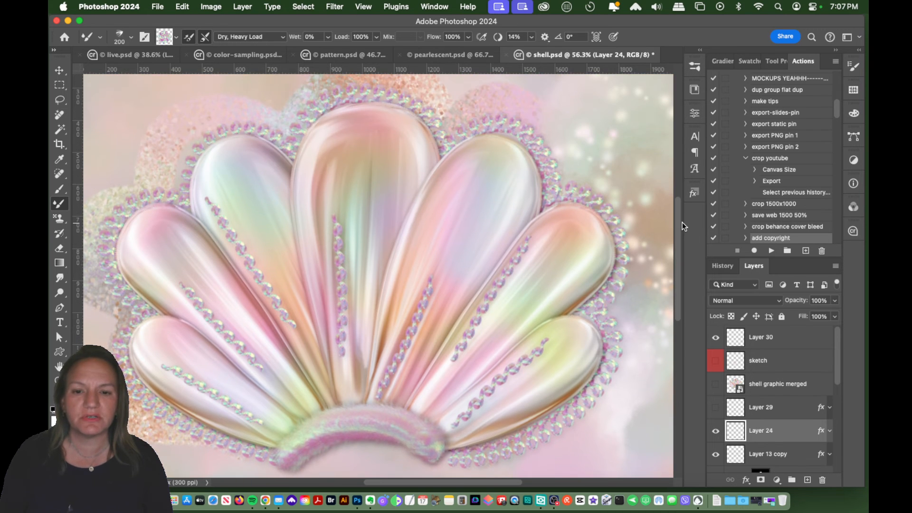
key("z")
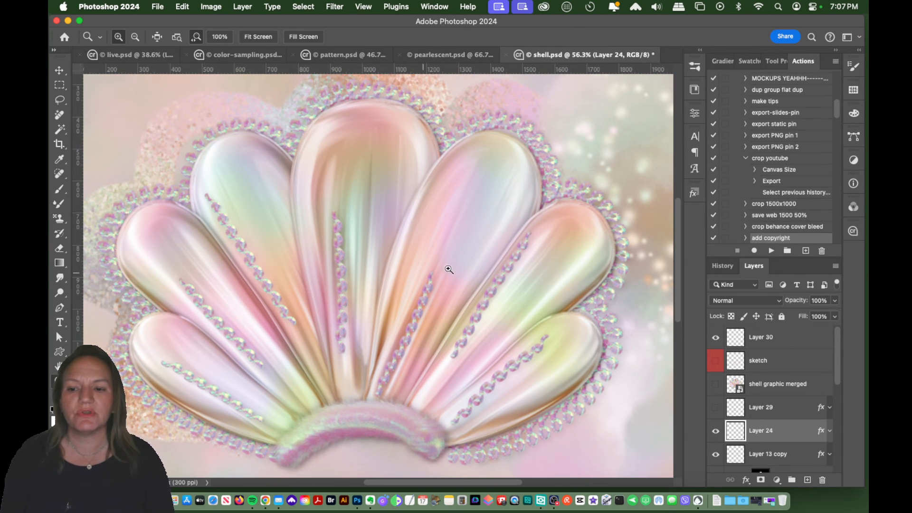
scroll(449, 270, "down", 3)
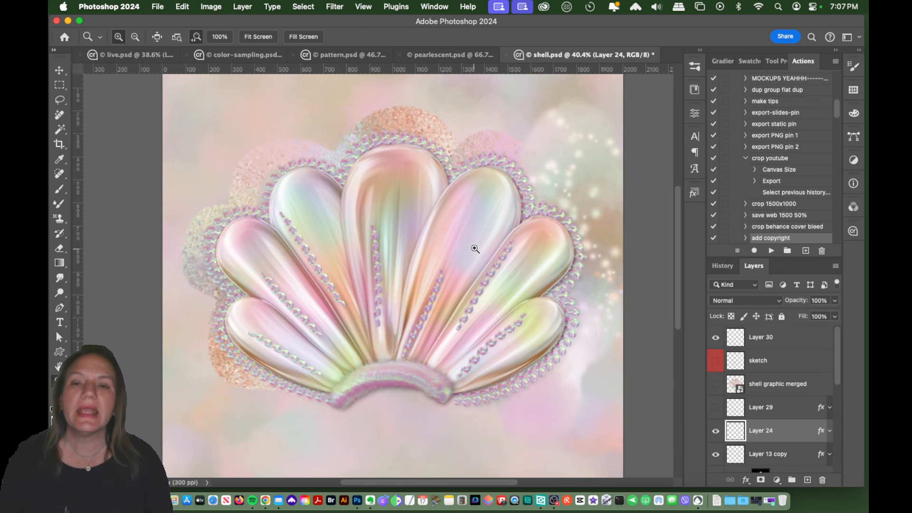